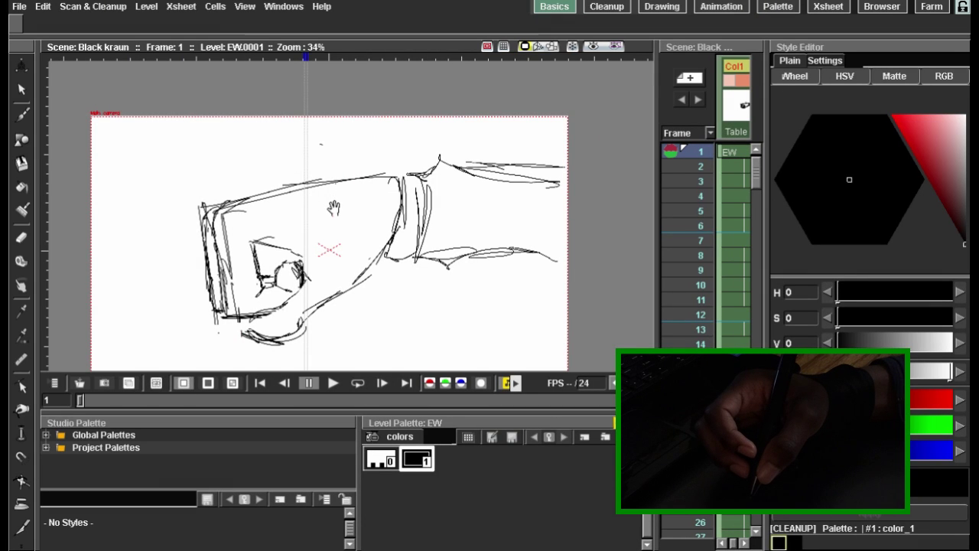
# Step: Pan the sketch view and widen the Xsheet to show the Col1, Energy, Col3 and Col4 columns
pyautogui.moveTo(346, 205); pyautogui.dragTo(323, 179)
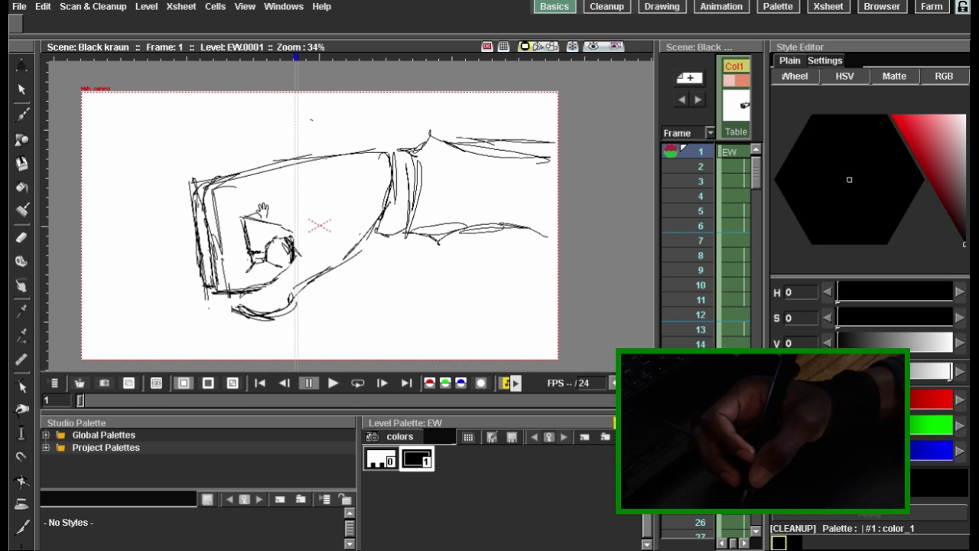
pyautogui.moveTo(265, 212)
pyautogui.mouseDown()
pyautogui.moveTo(247, 220)
pyautogui.moveTo(261, 180)
pyautogui.mouseUp()
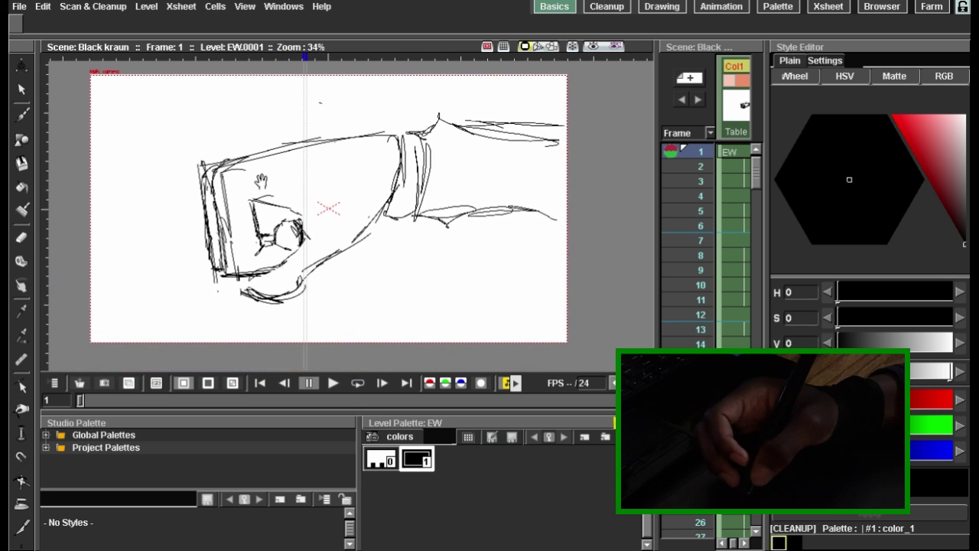
pyautogui.click(19, 6)
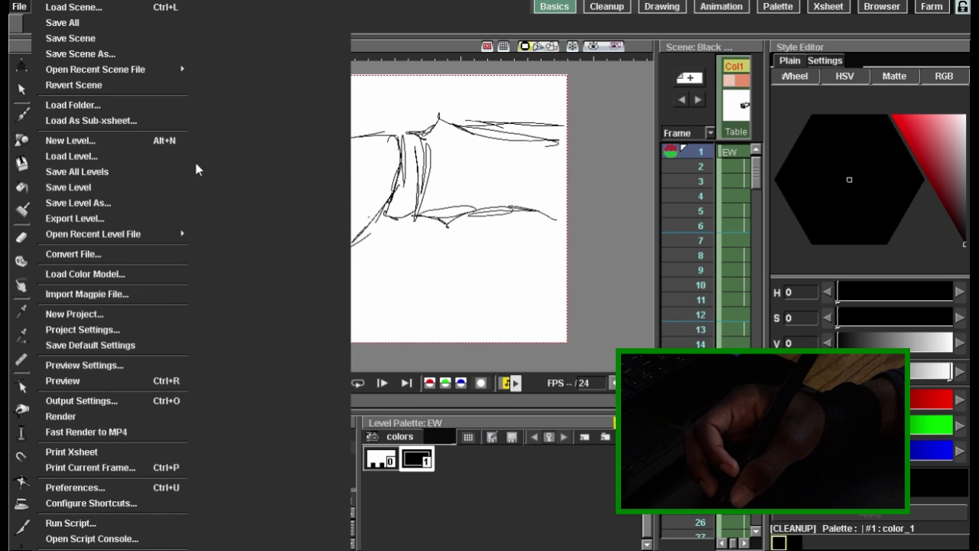
pyautogui.click(425, 222)
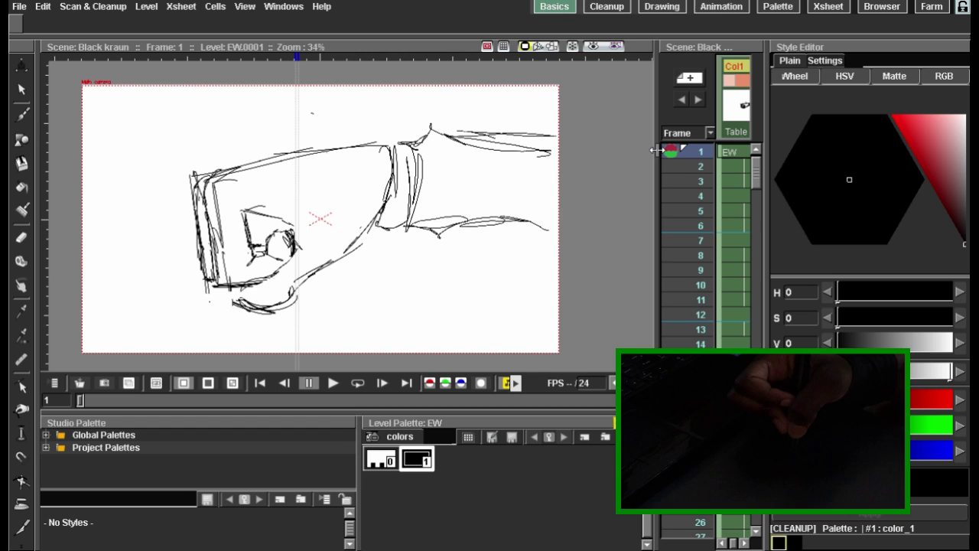
pyautogui.moveTo(658, 149); pyautogui.dragTo(458, 160)
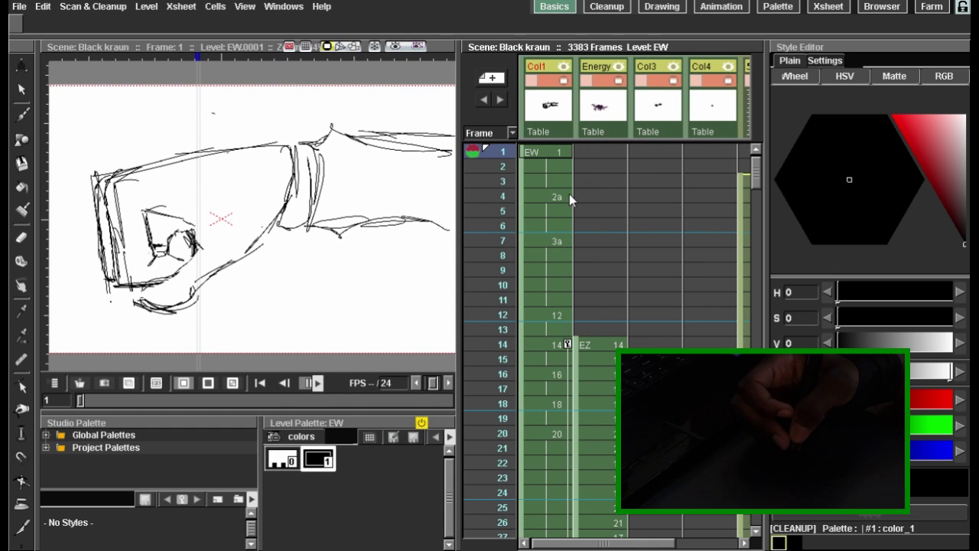
pyautogui.click(22, 7)
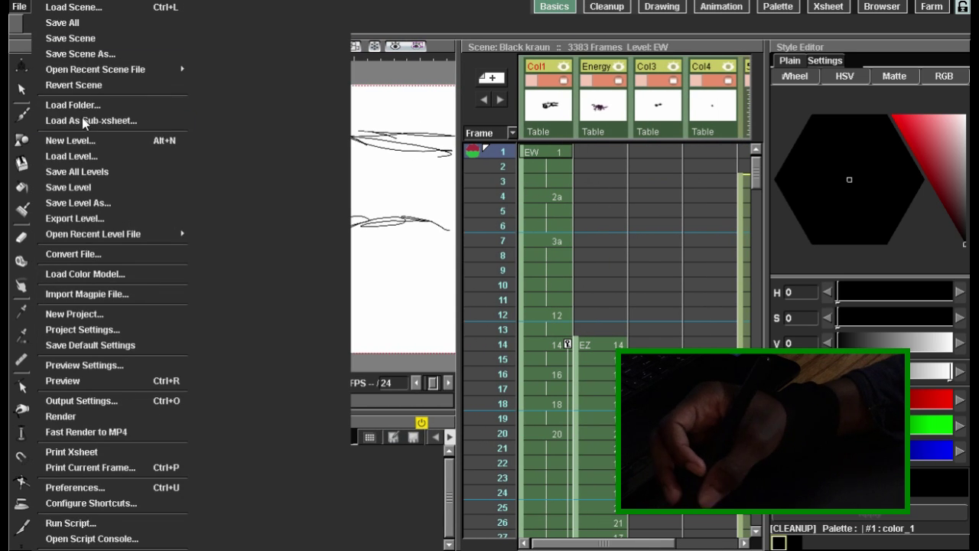
pyautogui.click(113, 382)
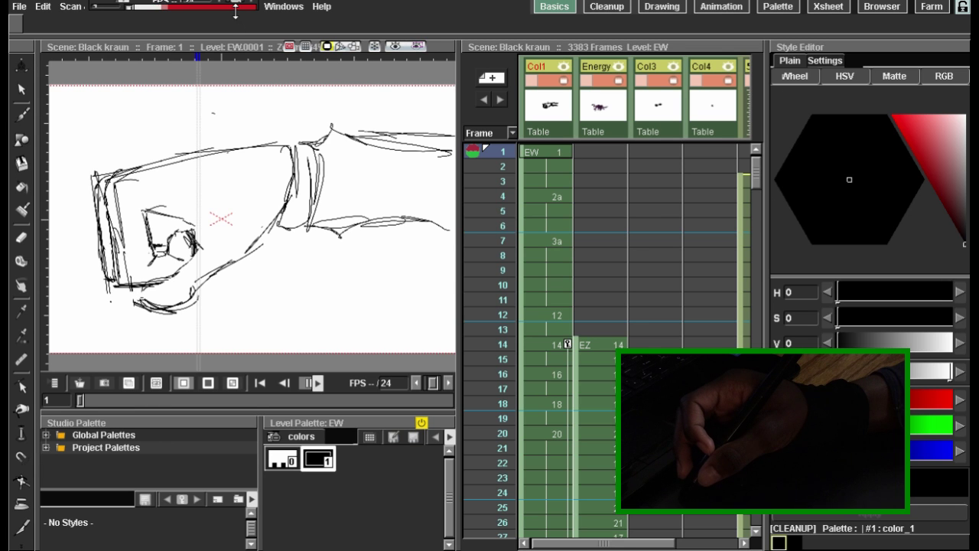
pyautogui.moveTo(235, 8); pyautogui.dragTo(236, 394)
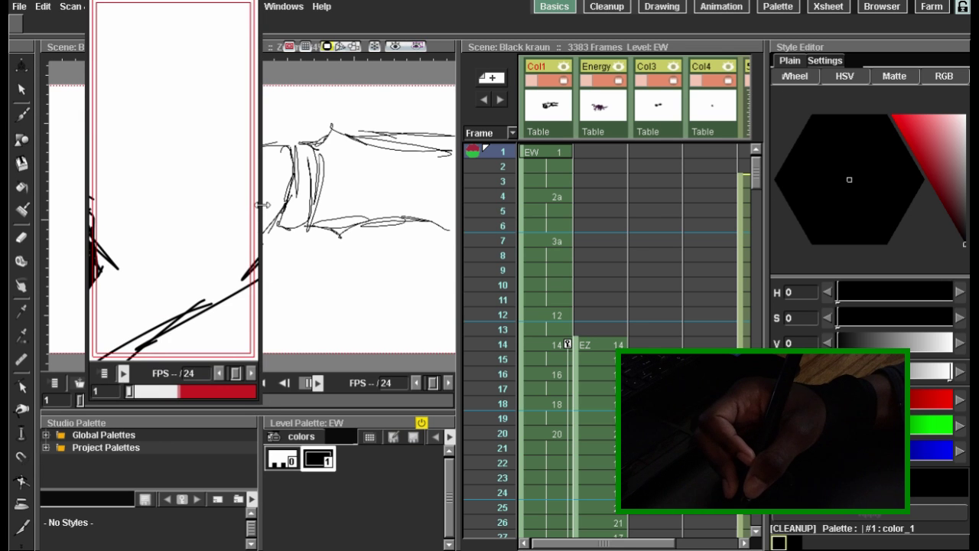
pyautogui.moveTo(260, 204); pyautogui.dragTo(719, 205)
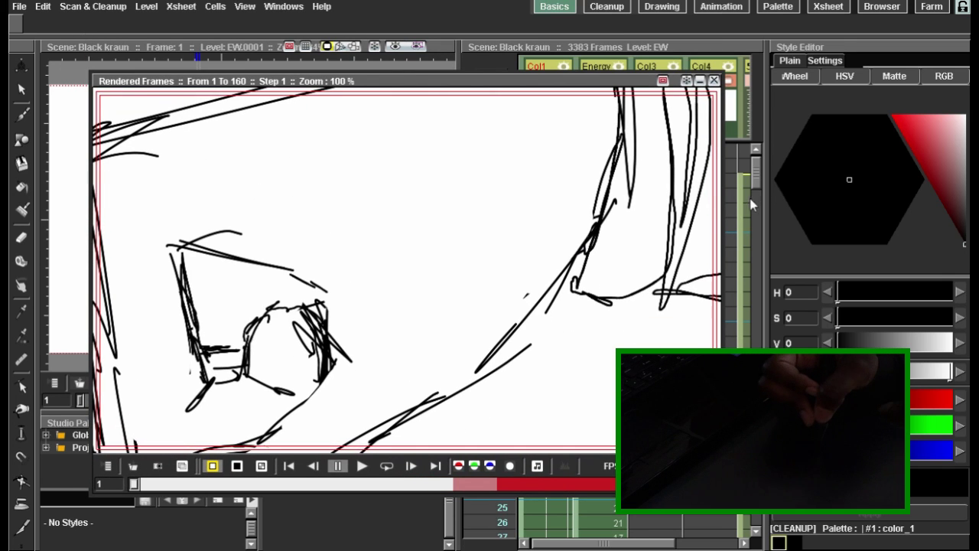
pyautogui.moveTo(721, 207); pyautogui.dragTo(794, 206)
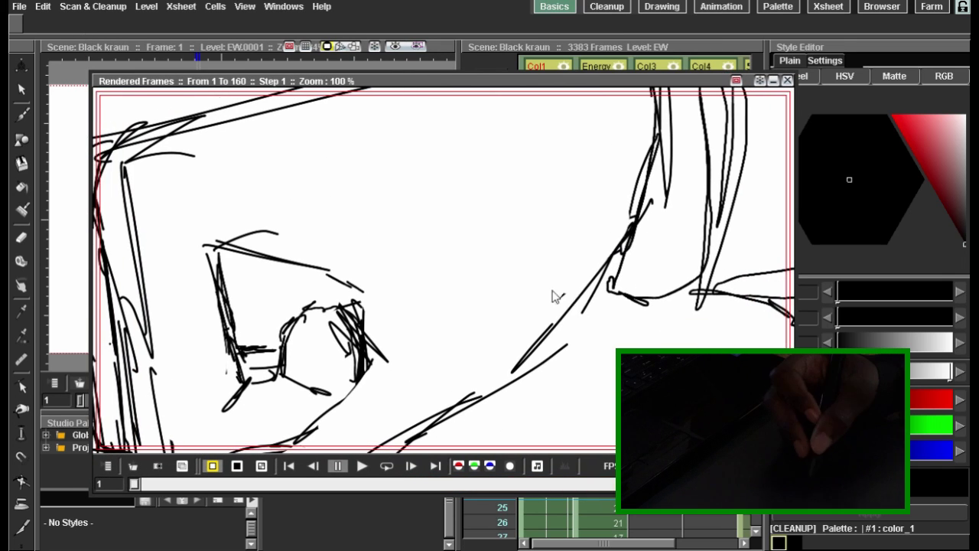
pyautogui.rightClick(553, 289)
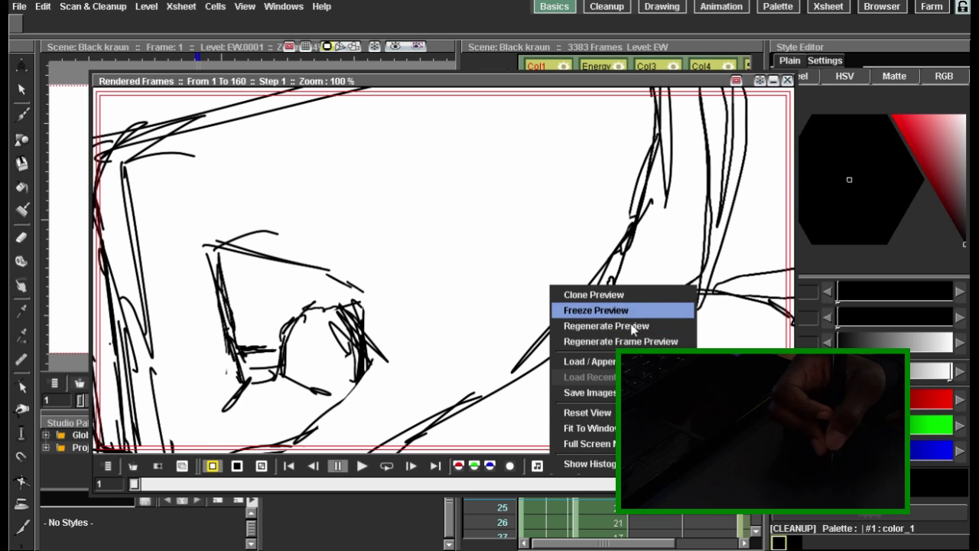
pyautogui.click(587, 413)
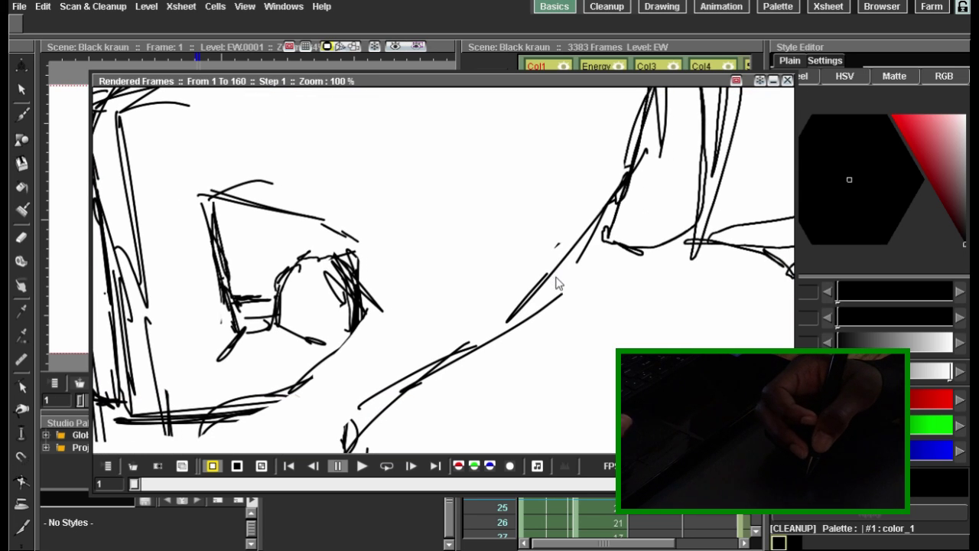
pyautogui.scroll(-2, 559, 283)
pyautogui.scroll(-3, 558, 289)
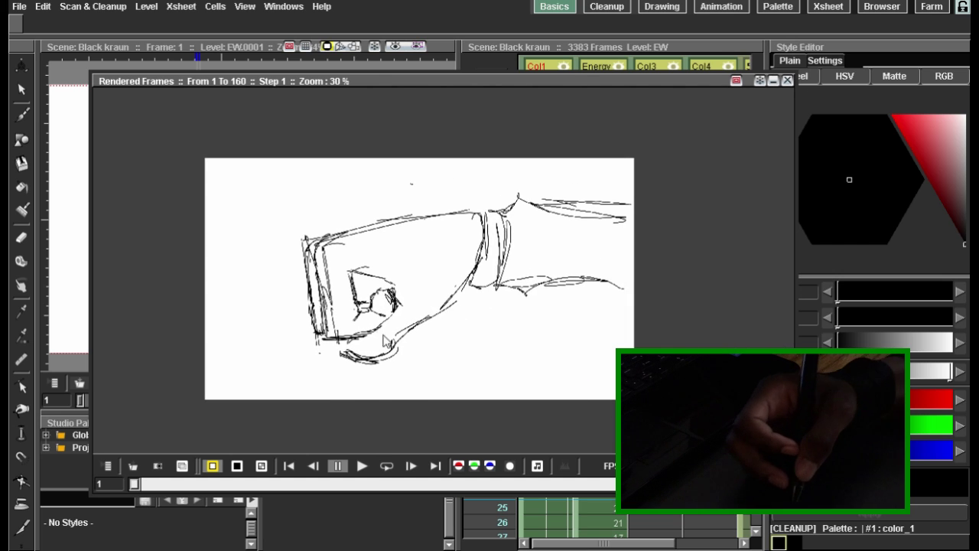
pyautogui.click(361, 466)
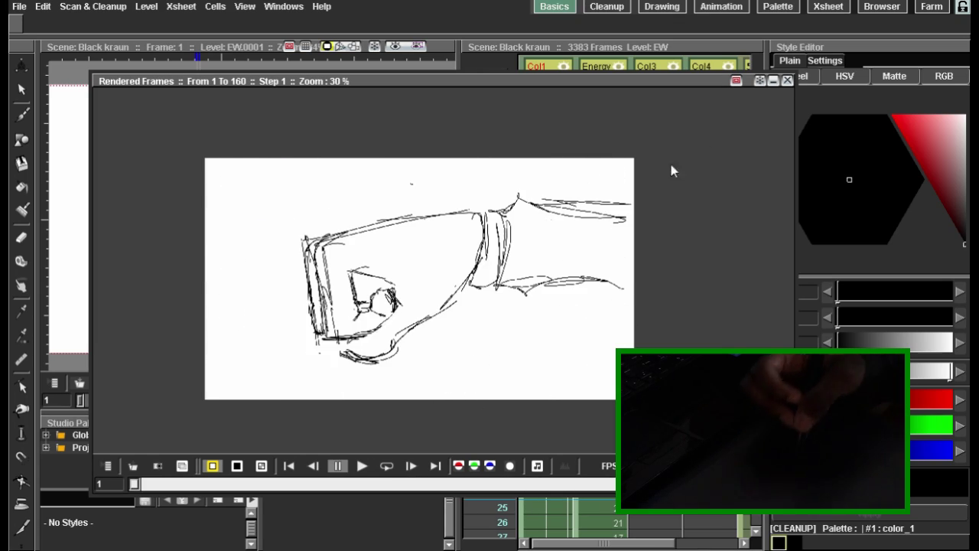
pyautogui.click(787, 80)
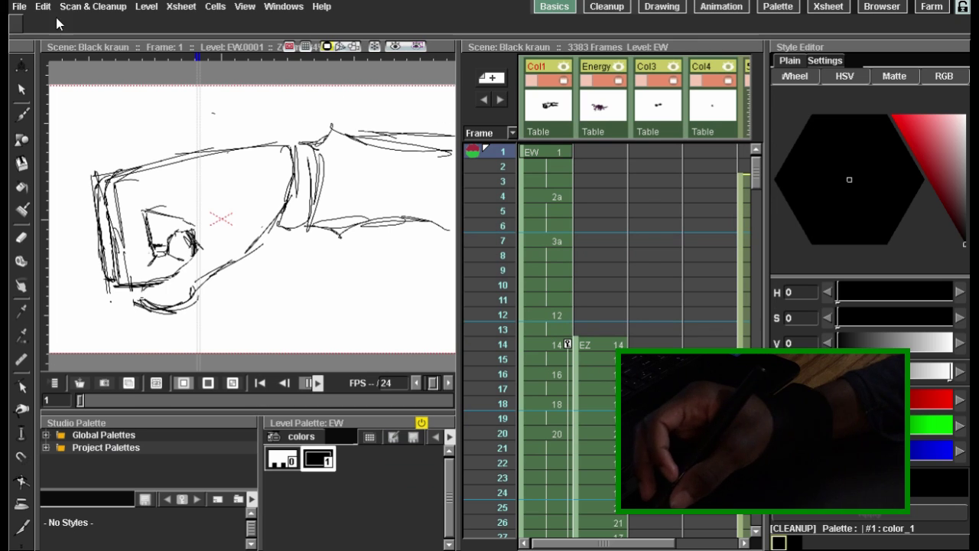
# Step: Scroll the Xsheet down and select the Col4 cell at frame 160, the last FC drawing
pyautogui.click(19, 6)
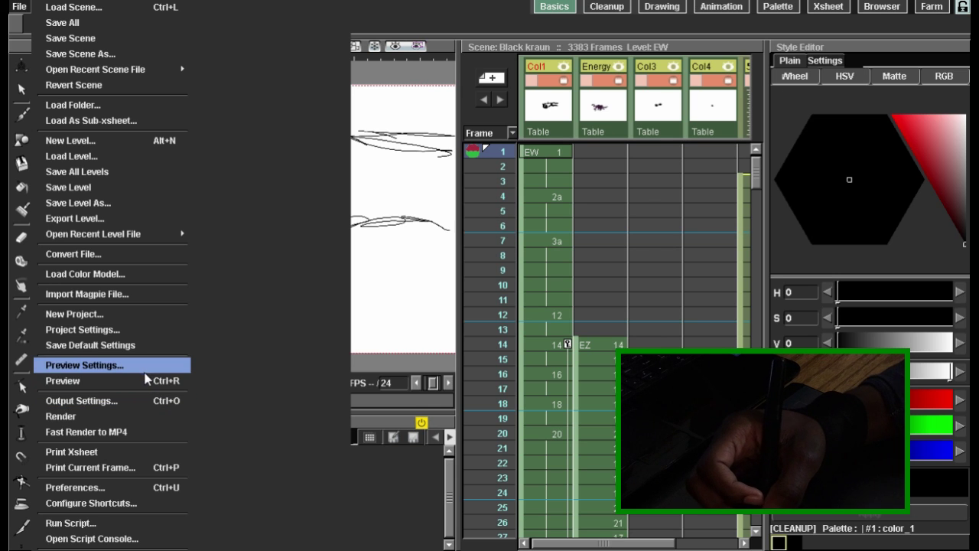
pyautogui.click(612, 228)
pyautogui.scroll(-5, 757, 177)
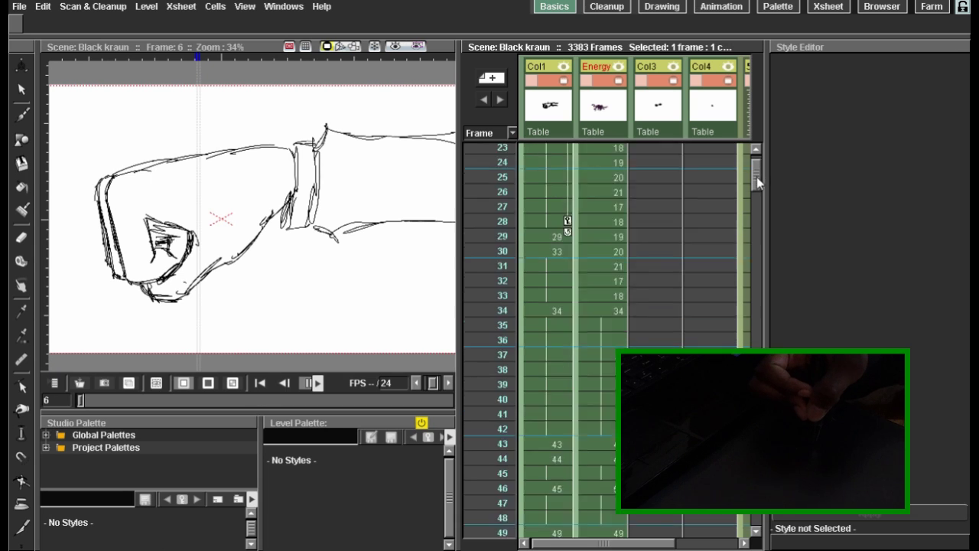
pyautogui.moveTo(756, 176)
pyautogui.mouseDown()
pyautogui.moveTo(750, 325)
pyautogui.moveTo(742, 188)
pyautogui.mouseUp()
pyautogui.click(700, 309)
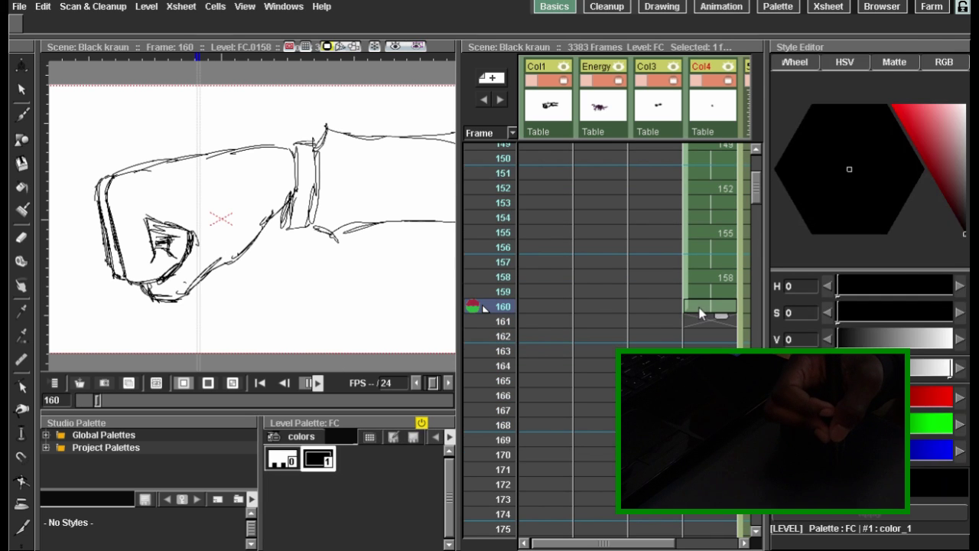
# Step: Open Output Settings and change the render file format from tif to mov
pyautogui.click(20, 7)
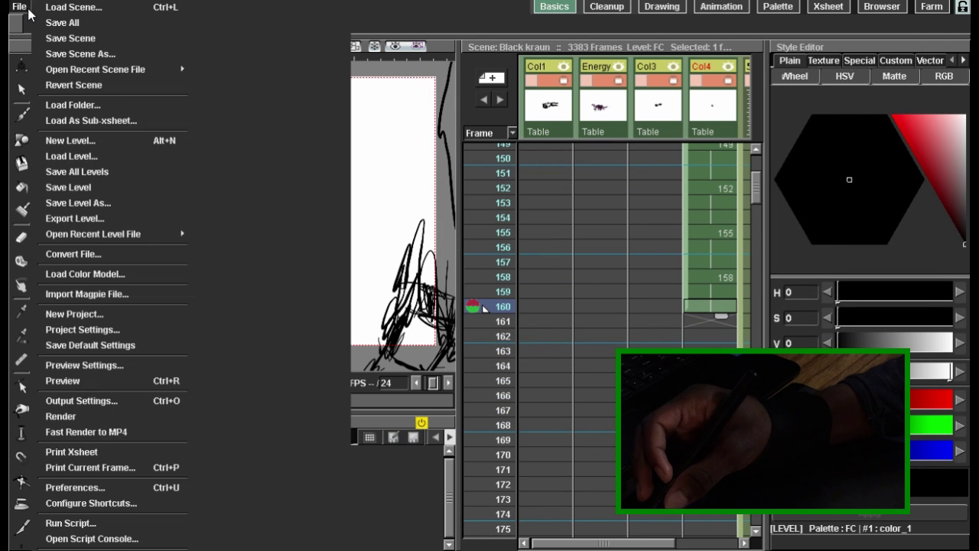
pyautogui.click(146, 401)
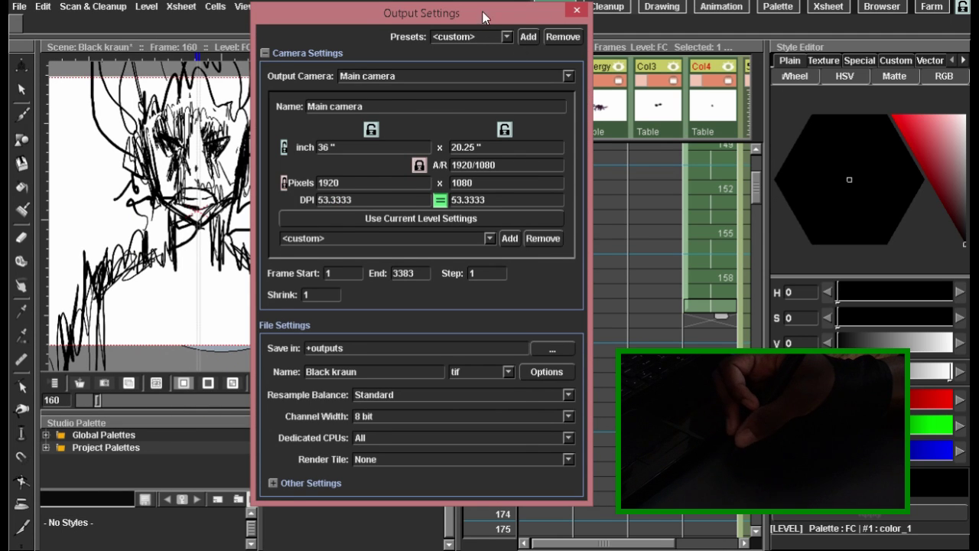
pyautogui.moveTo(481, 11); pyautogui.dragTo(488, 27)
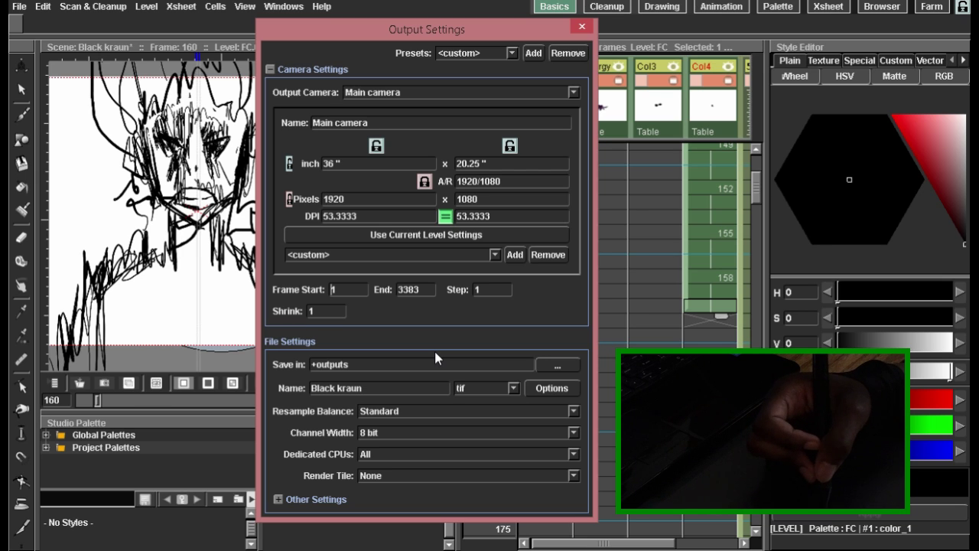
pyautogui.click(511, 388)
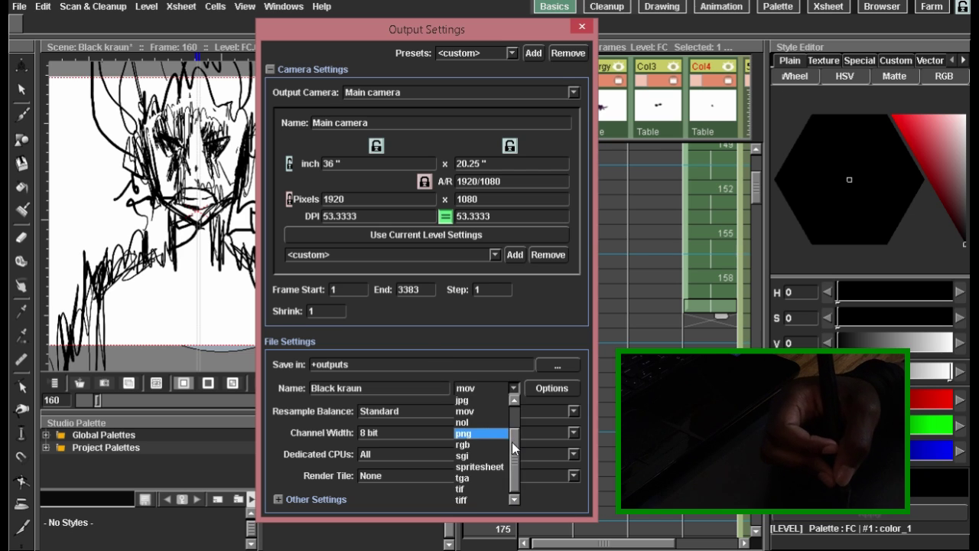
pyautogui.scroll(3, 482, 447)
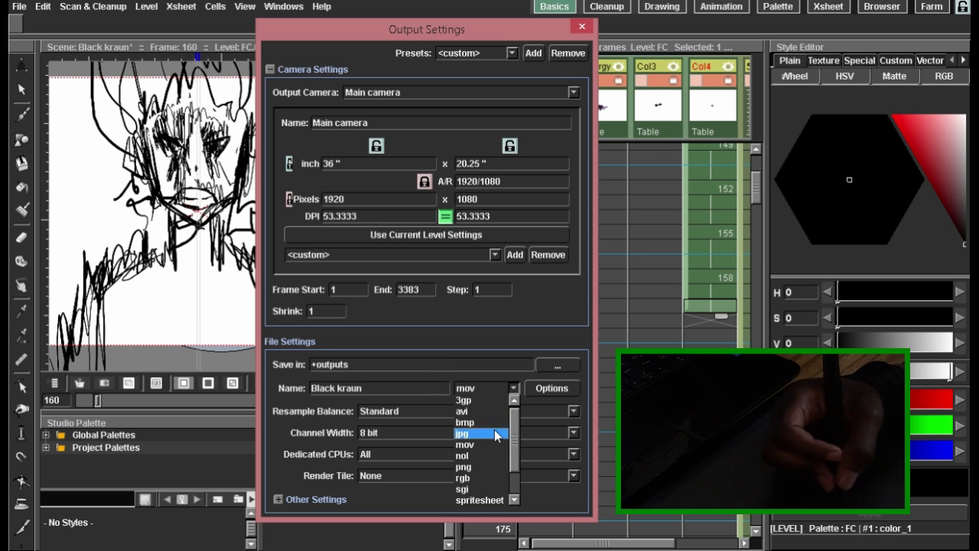
pyautogui.click(459, 341)
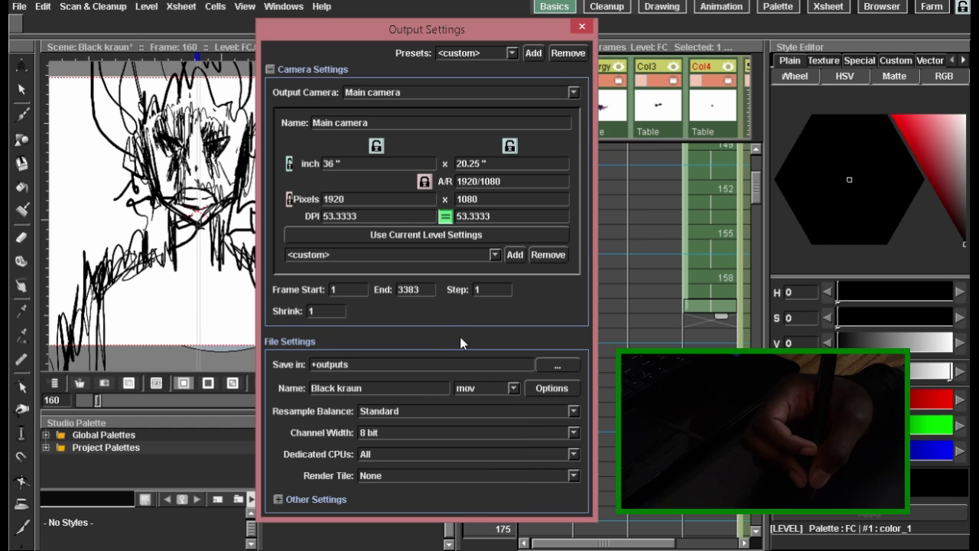
# Step: Set the mov compression options to 24 frames per second and Best quality
pyautogui.click(548, 389)
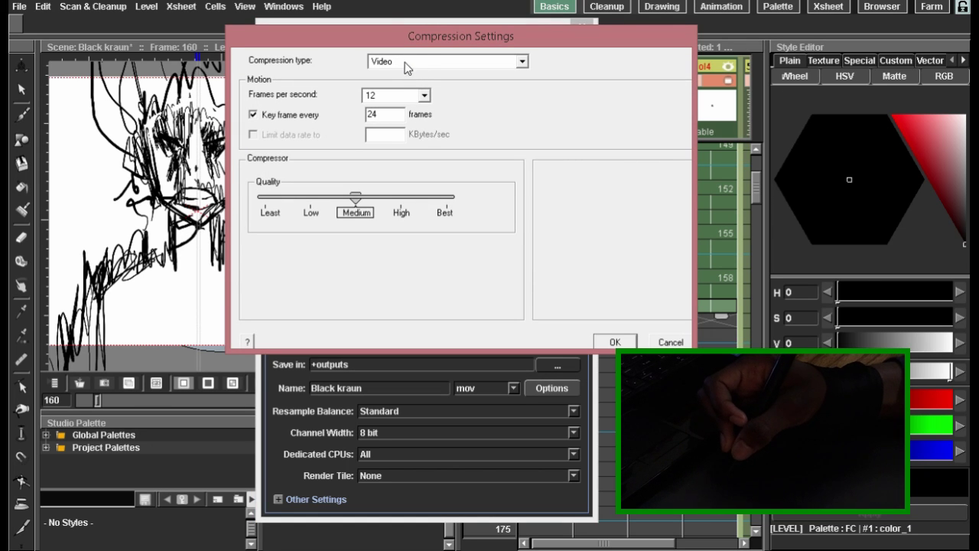
pyautogui.click(397, 96)
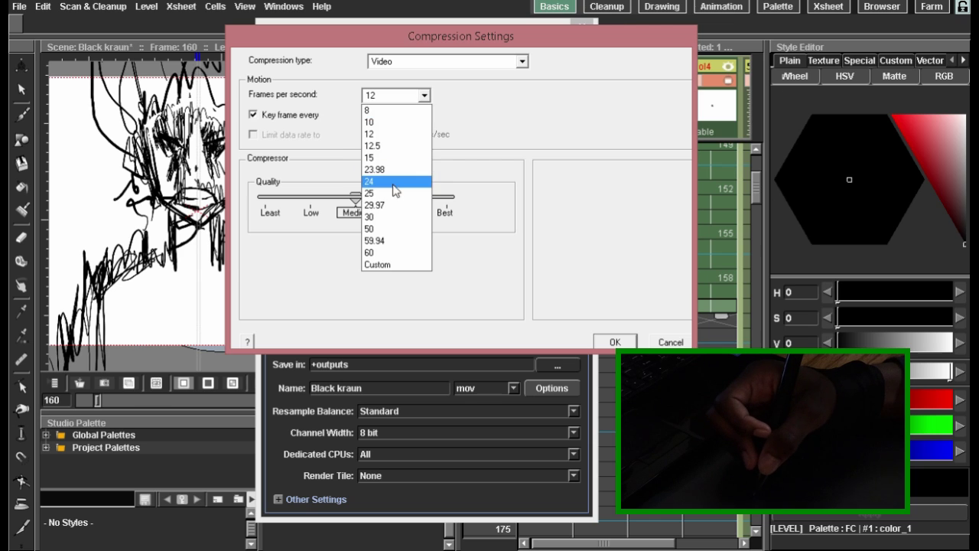
pyautogui.click(394, 185)
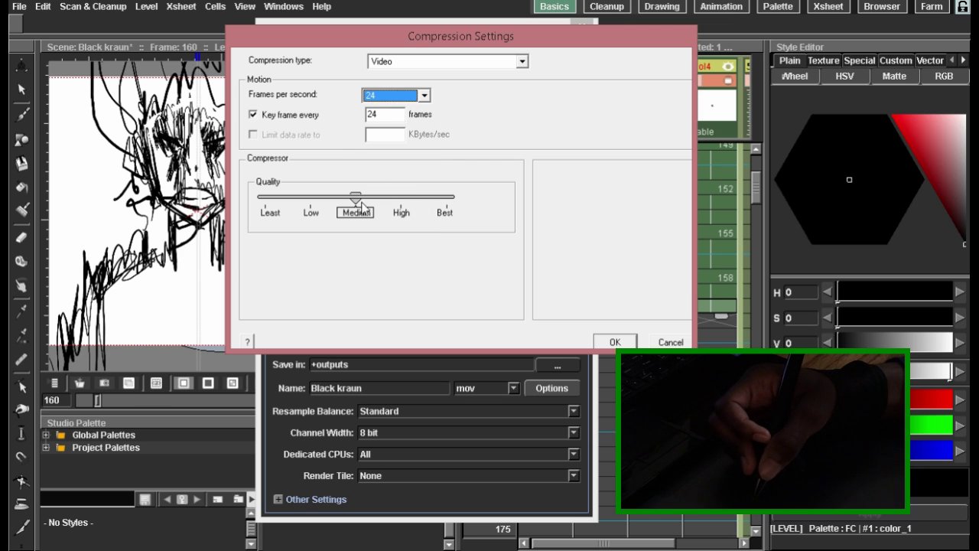
pyautogui.moveTo(357, 201); pyautogui.dragTo(446, 201)
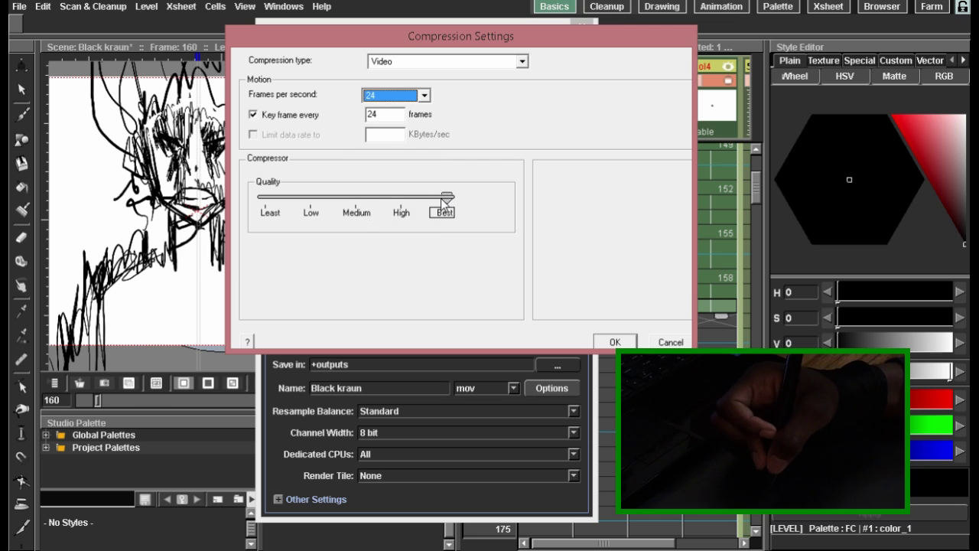
pyautogui.click(594, 342)
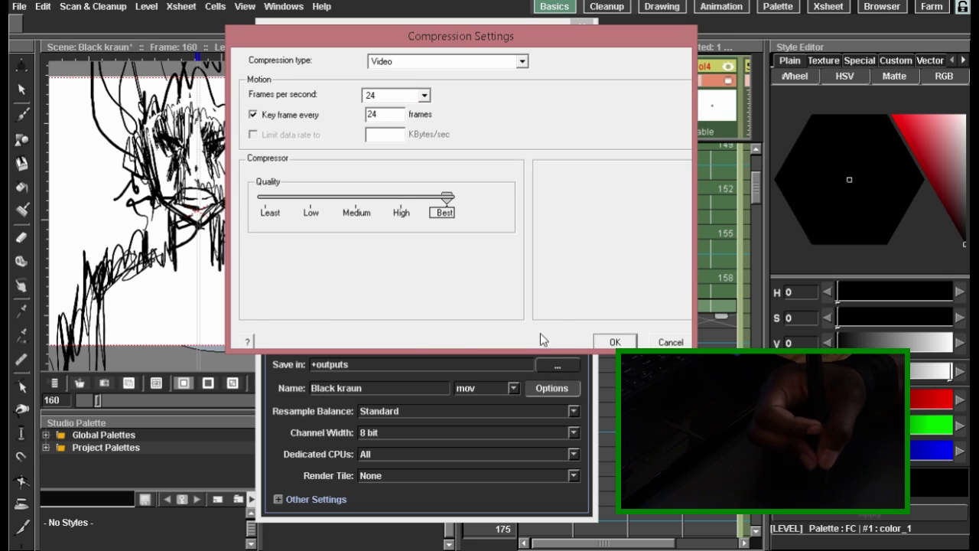
# Step: Confirm the mov compression, then briefly switch to avi and check its codec list, keeping Uncompressed
pyautogui.click(603, 342)
pyautogui.click(496, 389)
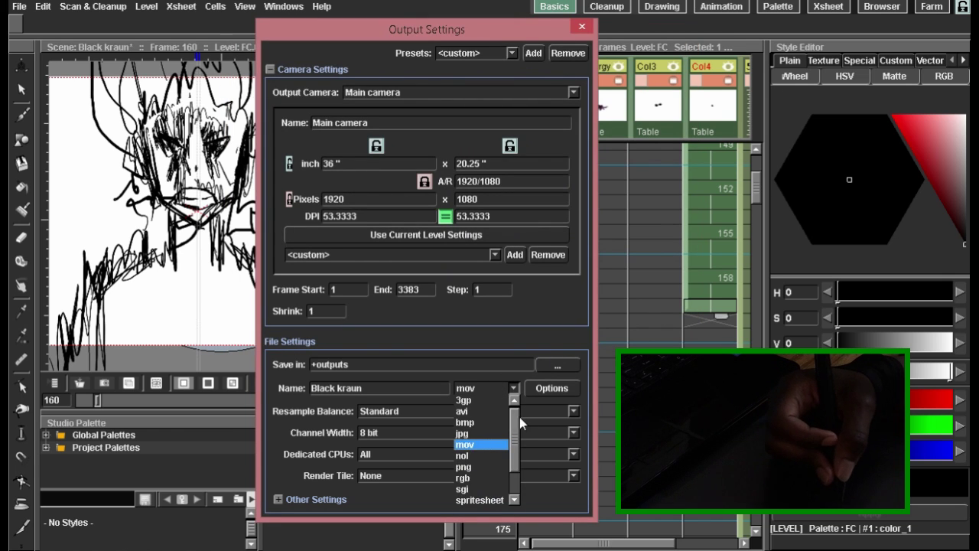
pyautogui.click(482, 415)
pyautogui.click(537, 384)
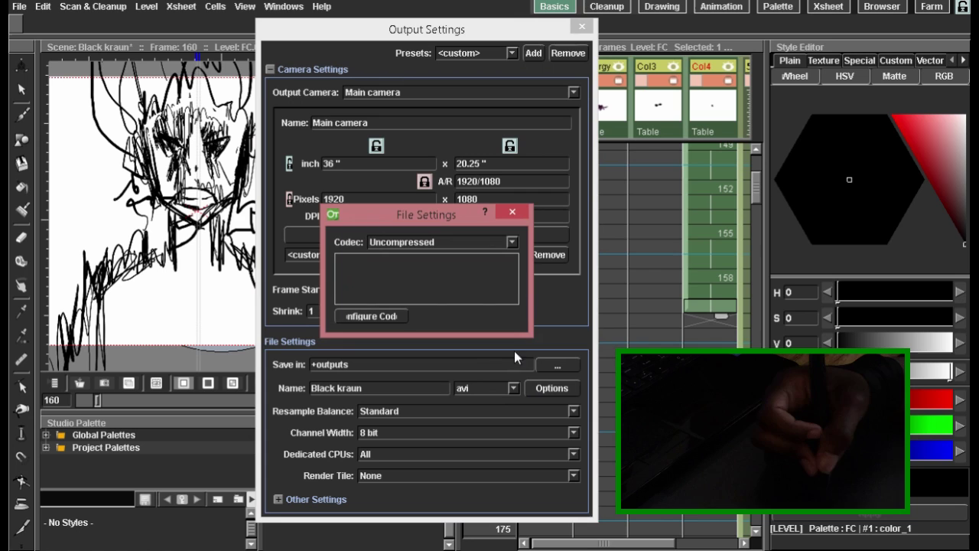
pyautogui.click(460, 243)
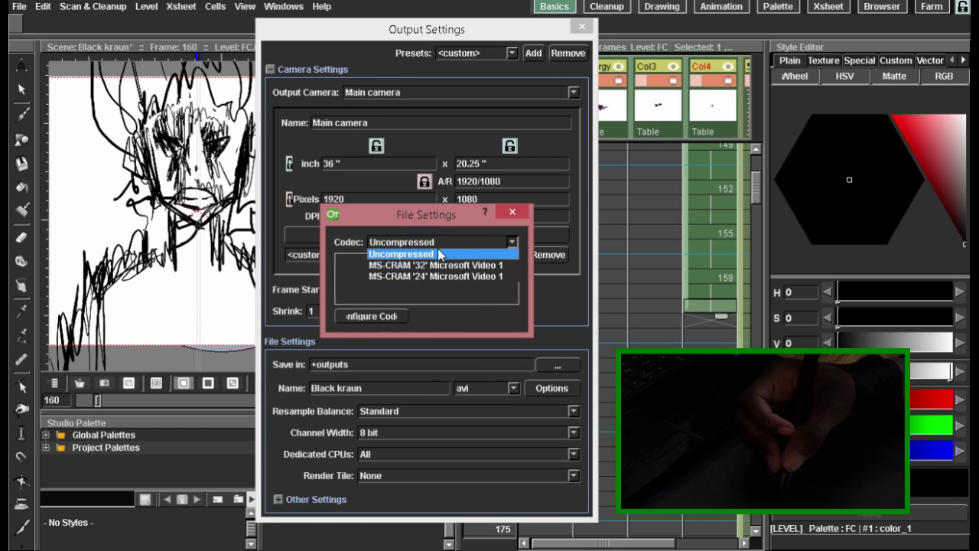
pyautogui.click(454, 300)
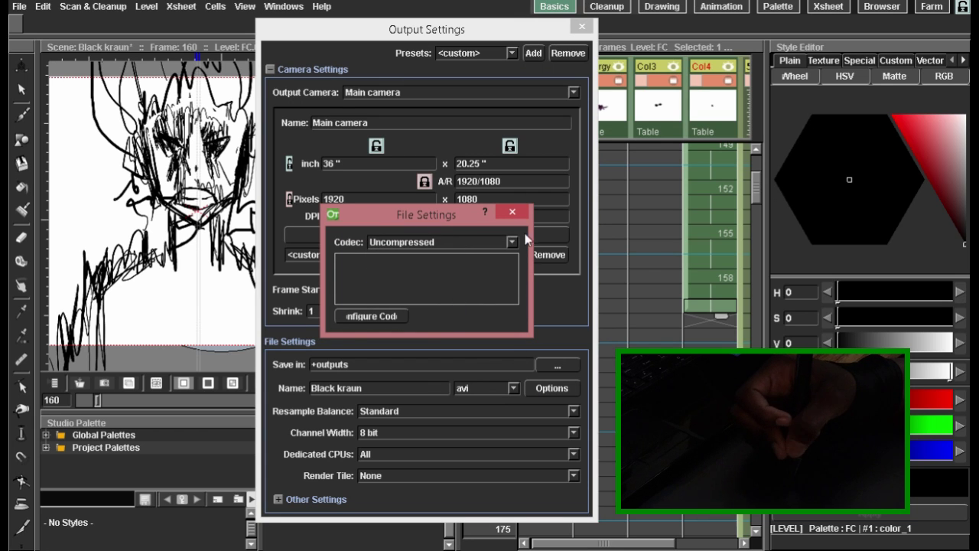
pyautogui.click(512, 213)
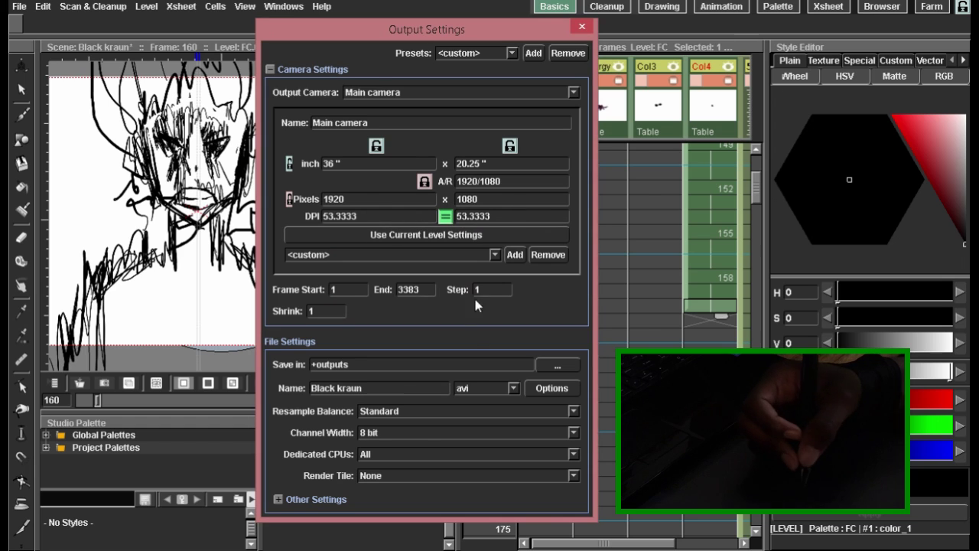
pyautogui.click(486, 387)
# Step: Switch the format back to mov and reconfirm its 24 fps, Best quality compression
pyautogui.click(486, 444)
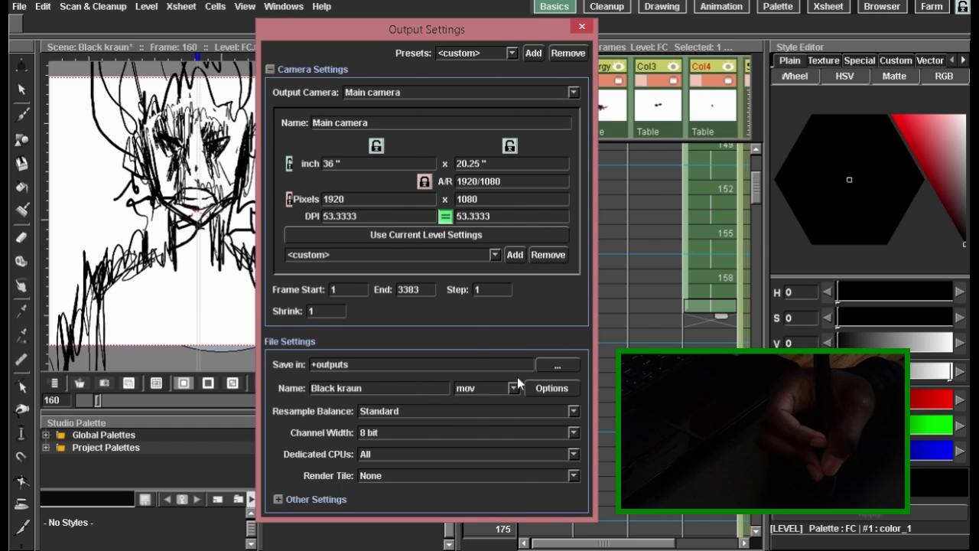
pyautogui.click(539, 387)
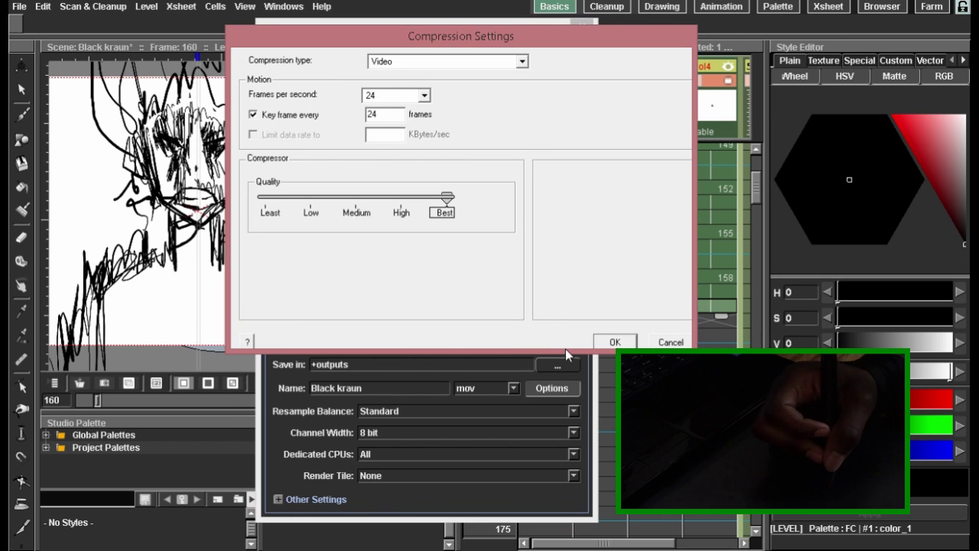
pyautogui.click(615, 341)
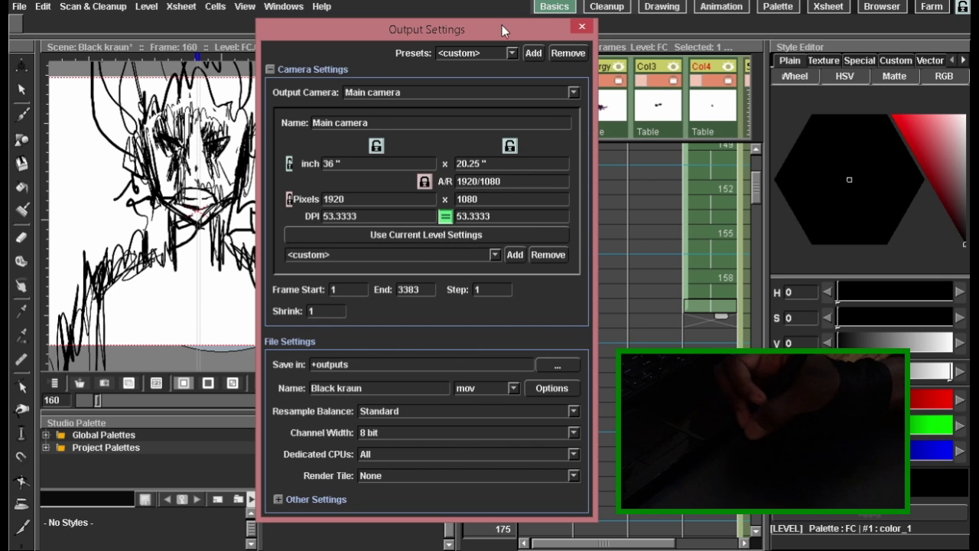
# Step: Change the render End frame from 3383 to 160 and close Output Settings
pyautogui.moveTo(507, 35); pyautogui.dragTo(399, 43)
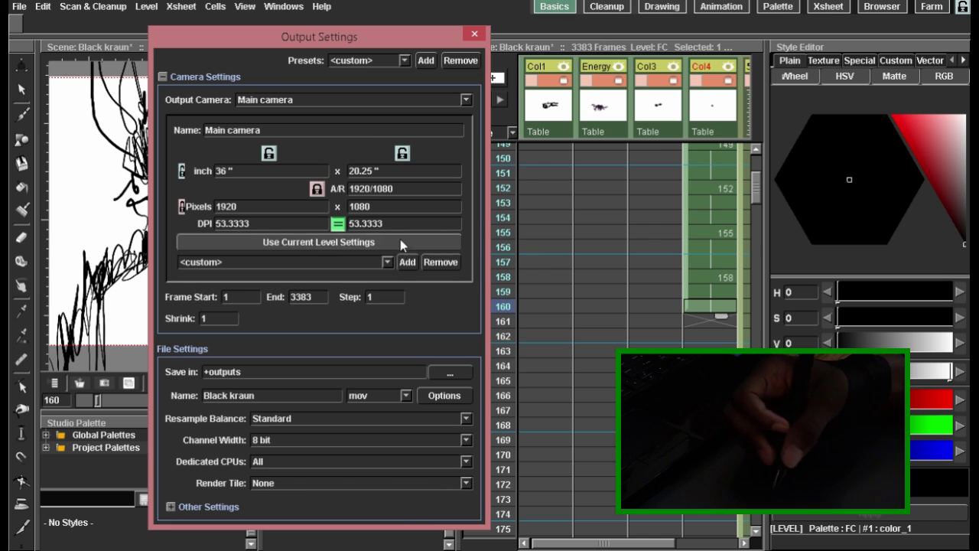
pyautogui.doubleClick(320, 300)
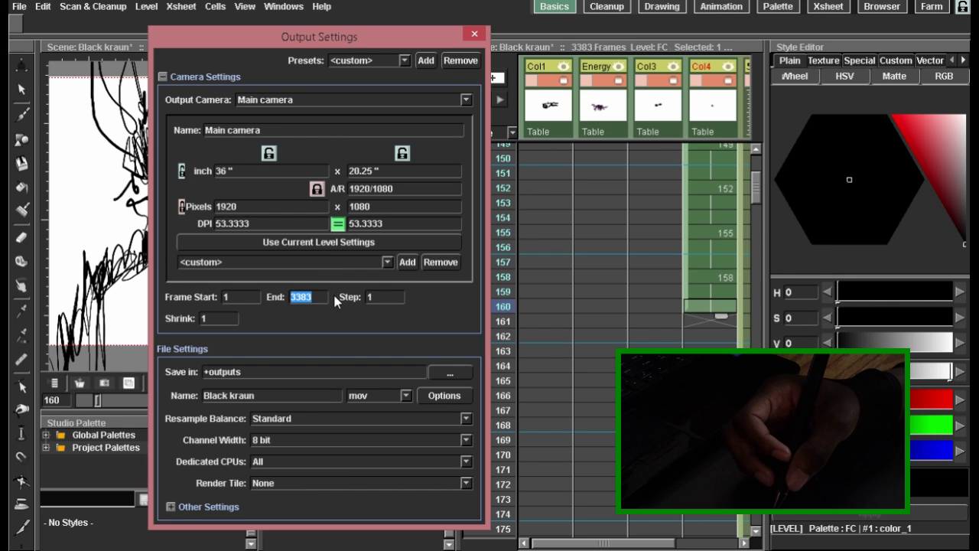
pyautogui.write('160')
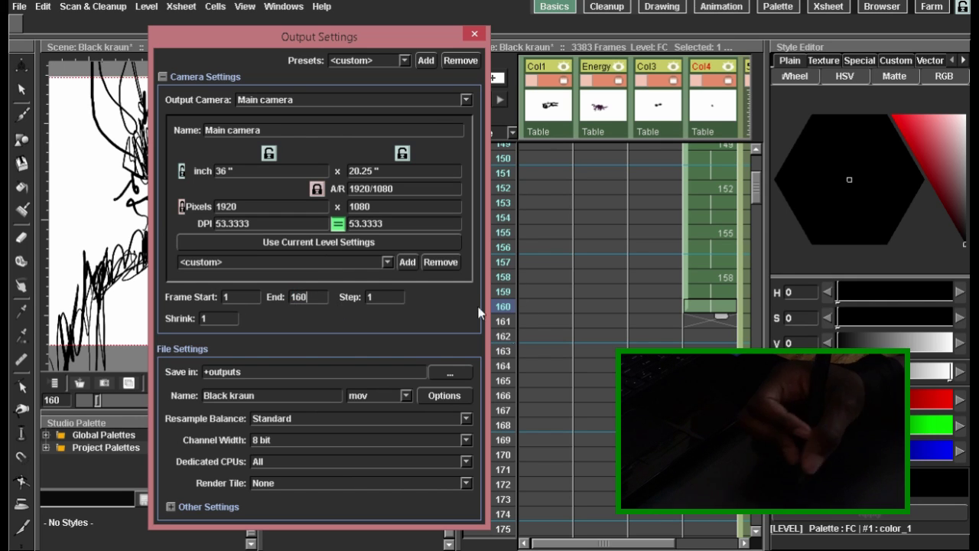
pyautogui.click(473, 35)
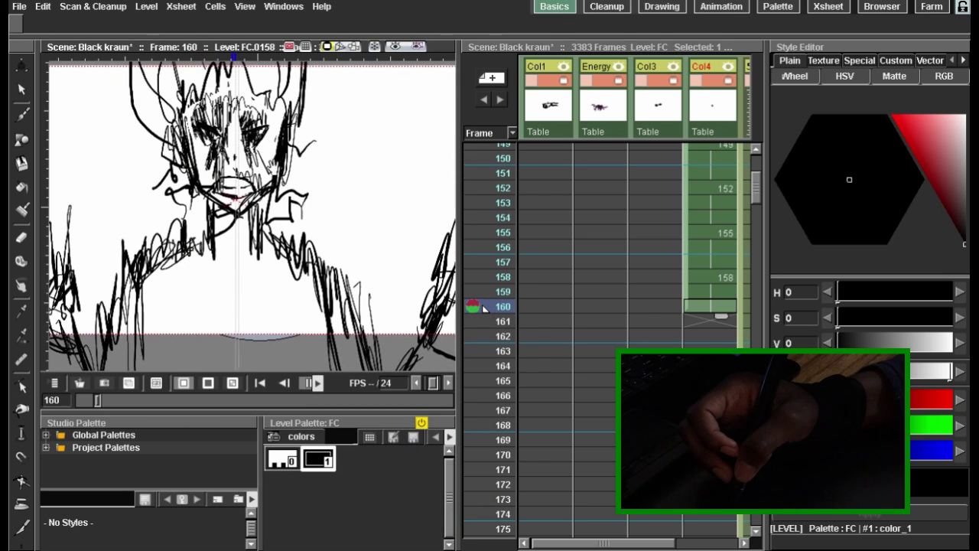
# Step: Render the scene to Black kraun.mov, 160 frames at 1920x1080, opening it in the Flipbook
pyautogui.click(20, 8)
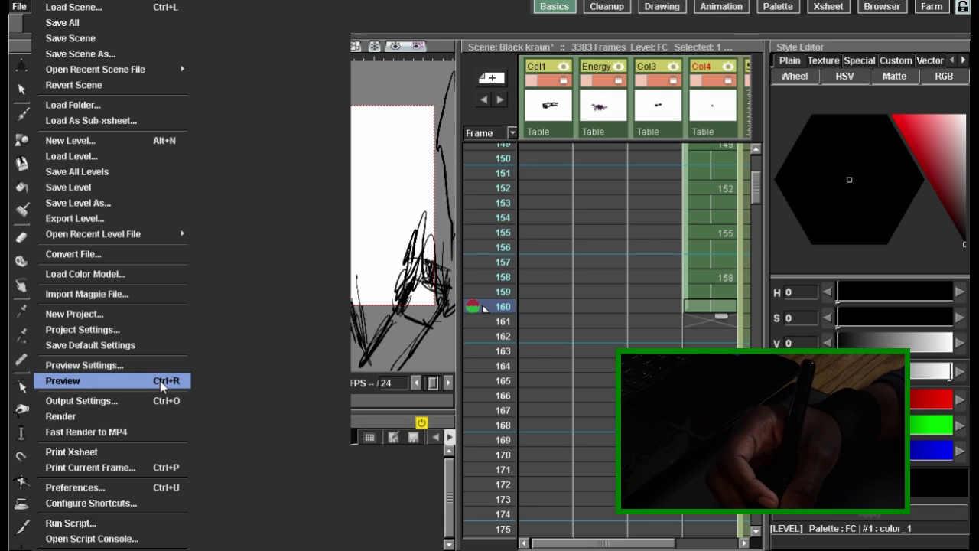
pyautogui.click(156, 414)
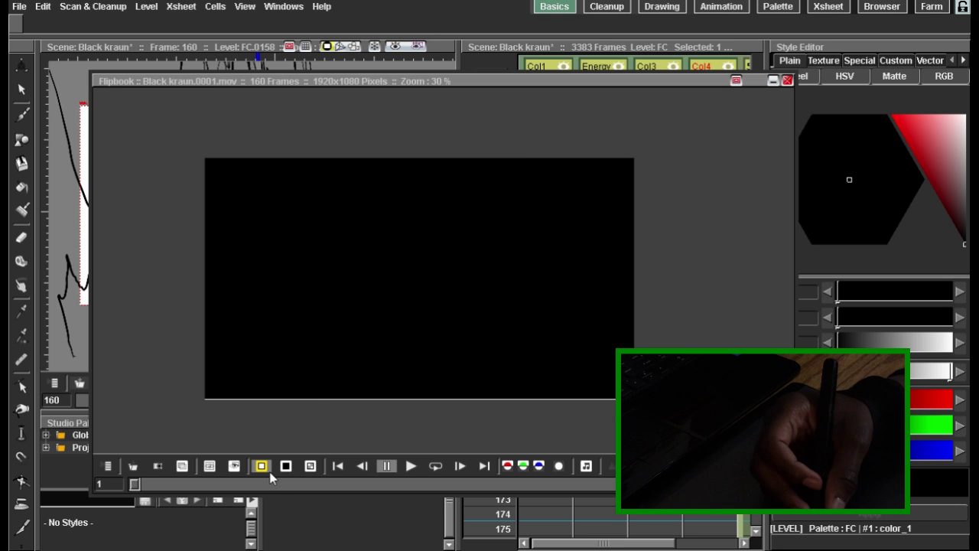
# Step: Scrub the rendered frames, showing purple sketches on black, and move the Flipbook down
pyautogui.moveTo(277, 483)
pyautogui.mouseDown()
pyautogui.moveTo(455, 487)
pyautogui.moveTo(305, 486)
pyautogui.mouseUp()
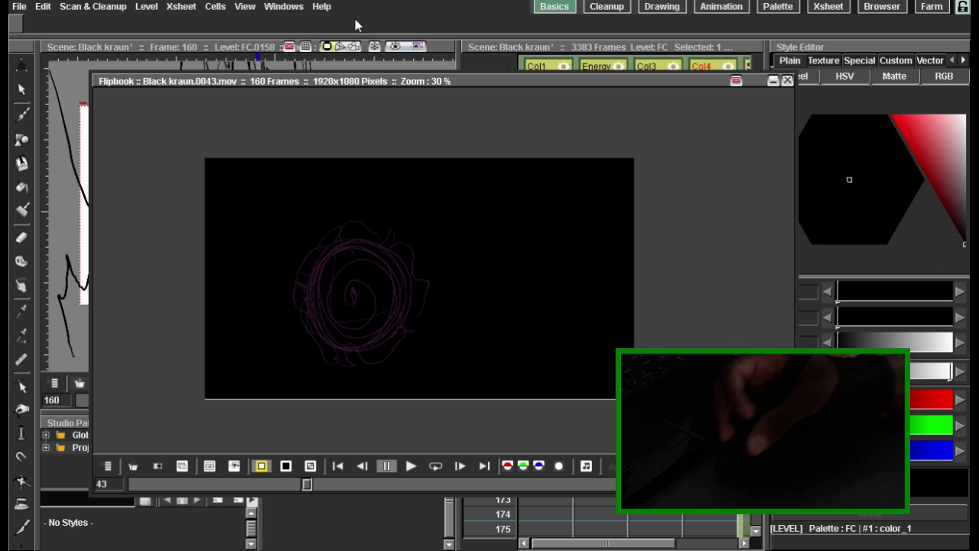
pyautogui.moveTo(402, 87); pyautogui.dragTo(368, 284)
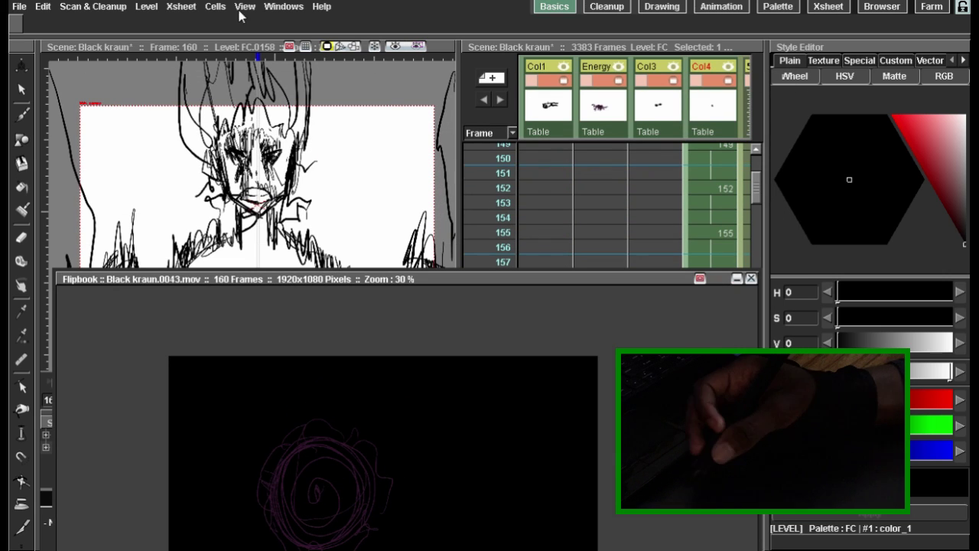
pyautogui.click(181, 6)
# Step: Make the camera background opaque white (255, 255, 255, M 255), then close Scene Settings and the Flipbook
pyautogui.click(192, 25)
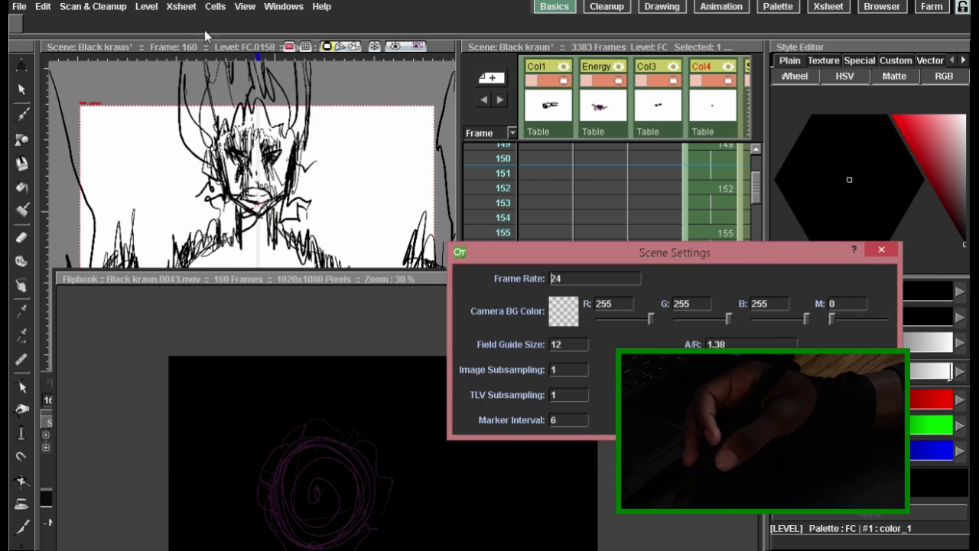
pyautogui.click(563, 311)
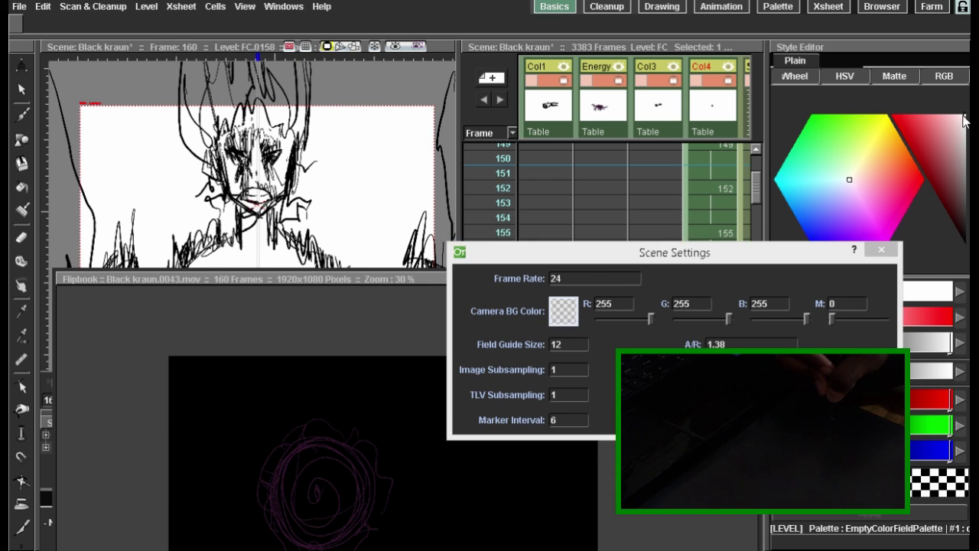
pyautogui.moveTo(963, 121)
pyautogui.mouseDown()
pyautogui.moveTo(957, 132)
pyautogui.moveTo(964, 116)
pyautogui.mouseUp()
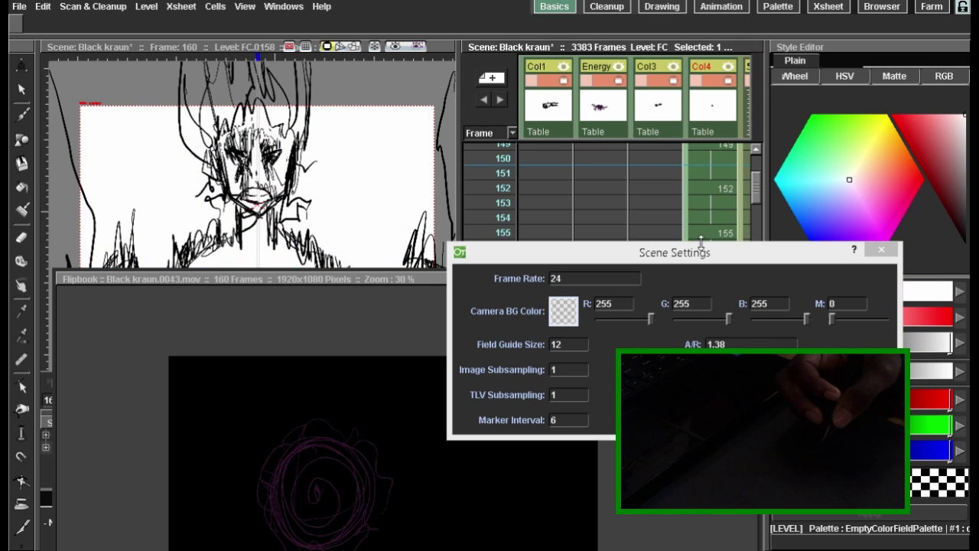
pyautogui.moveTo(767, 260); pyautogui.dragTo(611, 258)
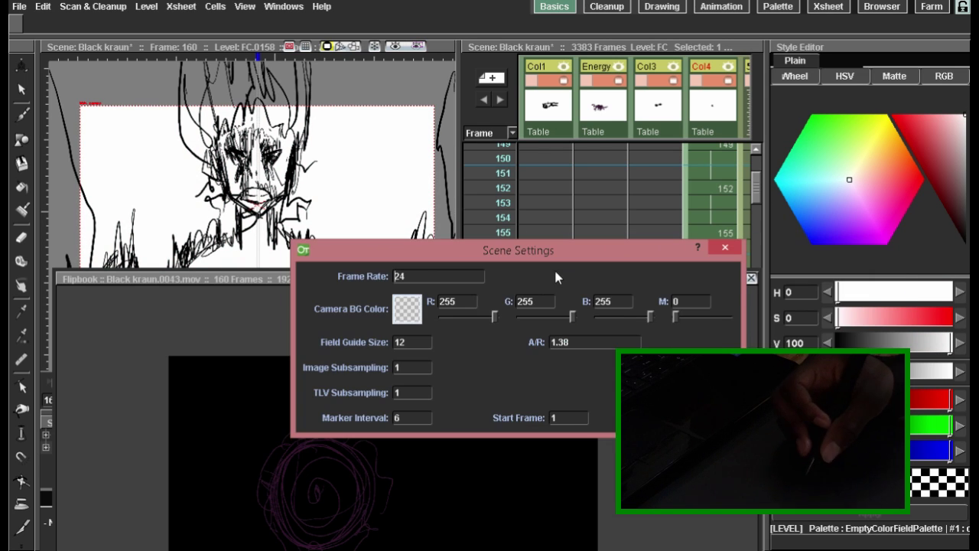
pyautogui.moveTo(674, 321); pyautogui.dragTo(776, 325)
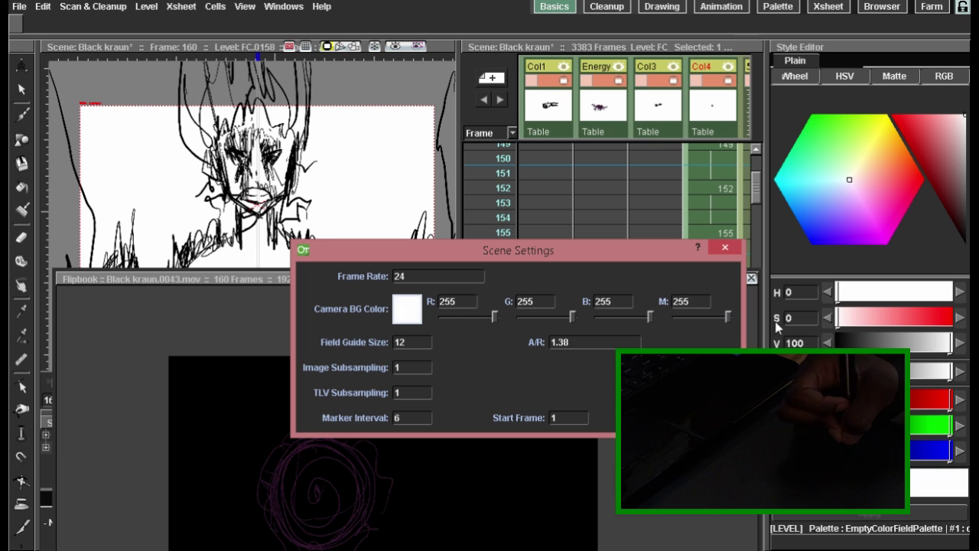
pyautogui.click(725, 247)
pyautogui.click(751, 278)
pyautogui.click(19, 6)
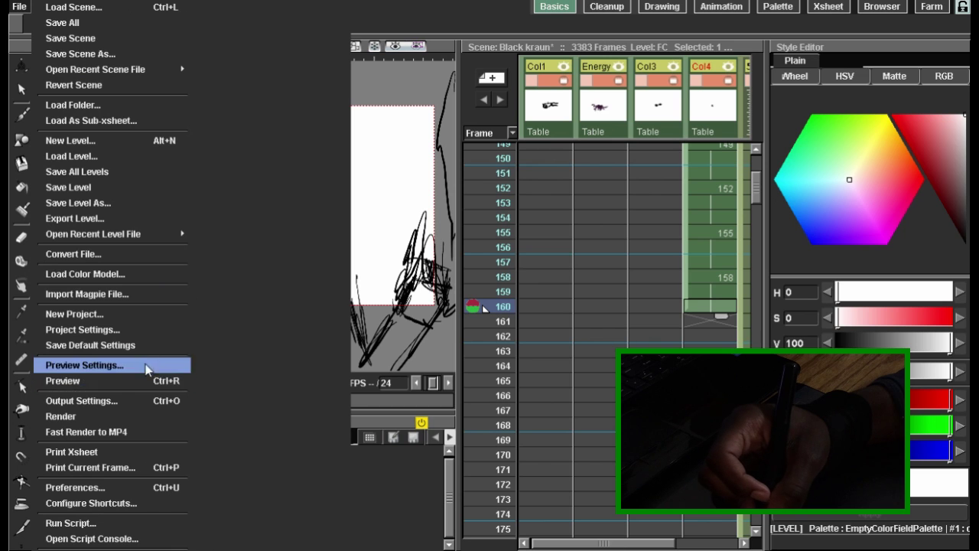
# Step: Render all 160 frames to Black kraun.mov again for the white-background Flipbook view
pyautogui.click(153, 416)
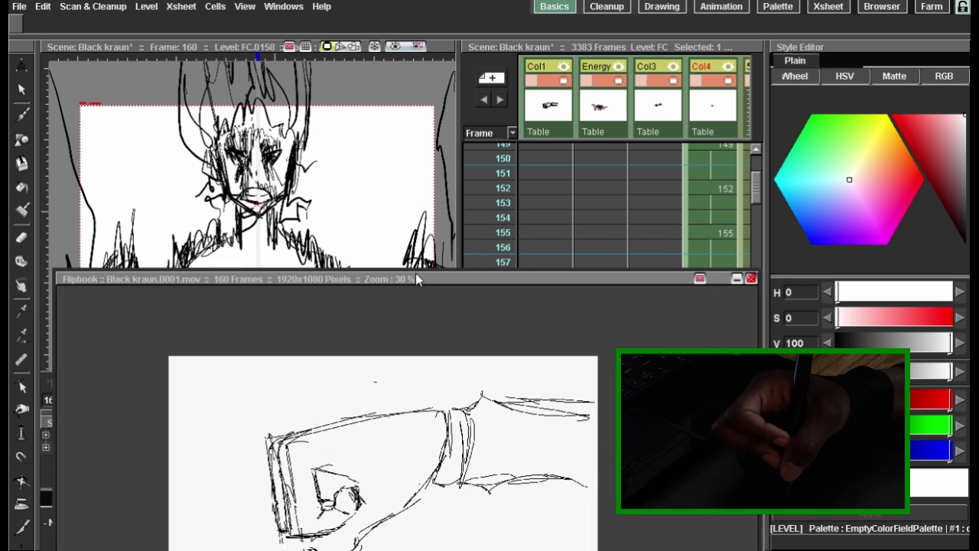
# Step: Dock the Flipbook beside the Xsheet, float it back over the viewer, and widen it both sides
pyautogui.moveTo(411, 278); pyautogui.dragTo(413, 100)
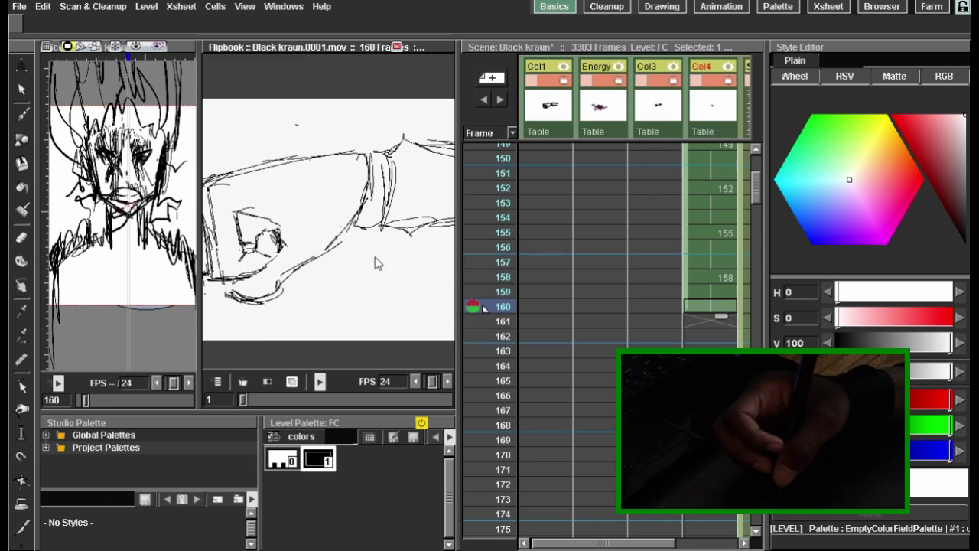
pyautogui.moveTo(365, 53); pyautogui.dragTo(413, 151)
pyautogui.moveTo(483, 207); pyautogui.dragTo(794, 224)
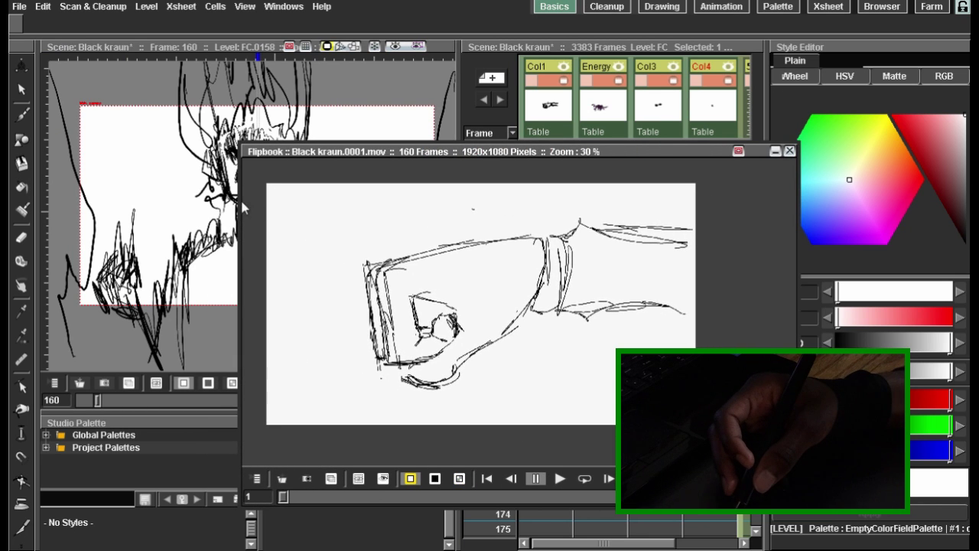
pyautogui.moveTo(241, 200); pyautogui.dragTo(117, 200)
# Step: Reposition the Flipbook window near the top and zoom in on the render
pyautogui.moveTo(438, 155); pyautogui.dragTo(447, 66)
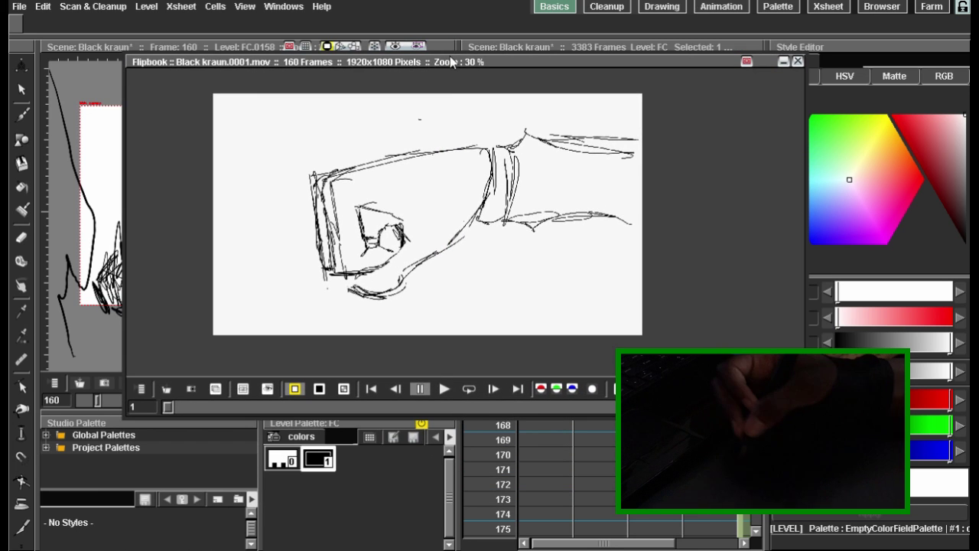
pyautogui.moveTo(469, 65)
pyautogui.mouseDown()
pyautogui.moveTo(467, 167)
pyautogui.moveTo(473, 48)
pyautogui.mouseUp()
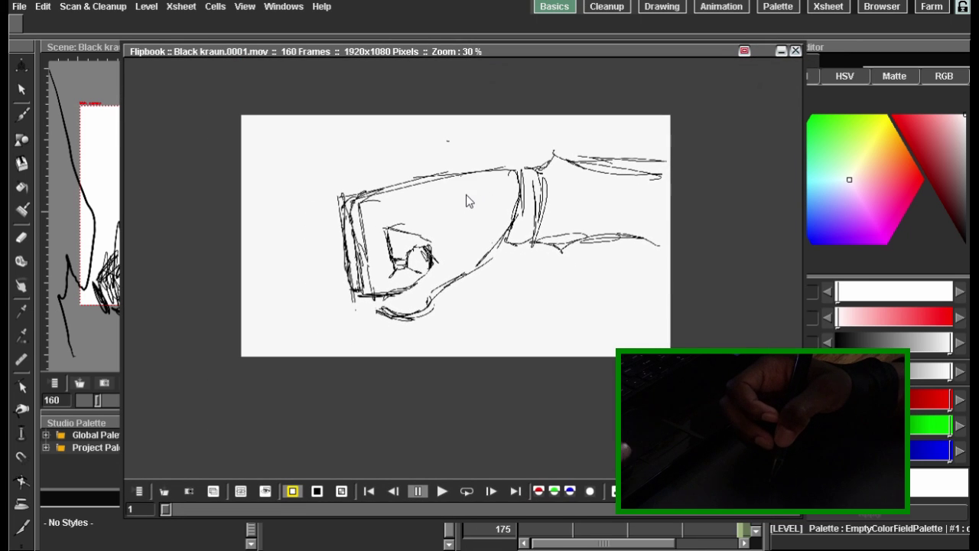
pyautogui.scroll(1, 465, 196)
pyautogui.scroll(1, 466, 228)
pyautogui.scroll(1, 462, 230)
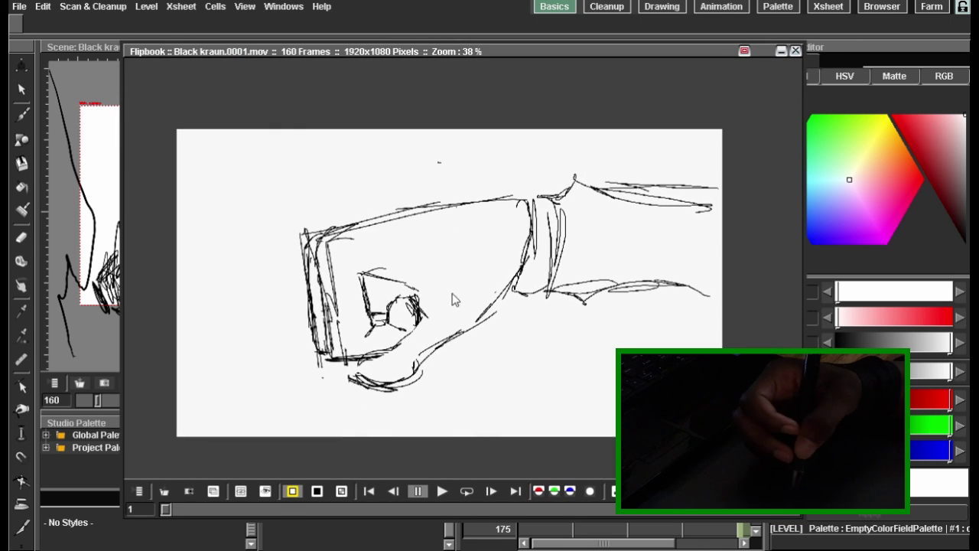
# Step: Play the white-background 160-frame render on loop in the Flipbook
pyautogui.click(465, 491)
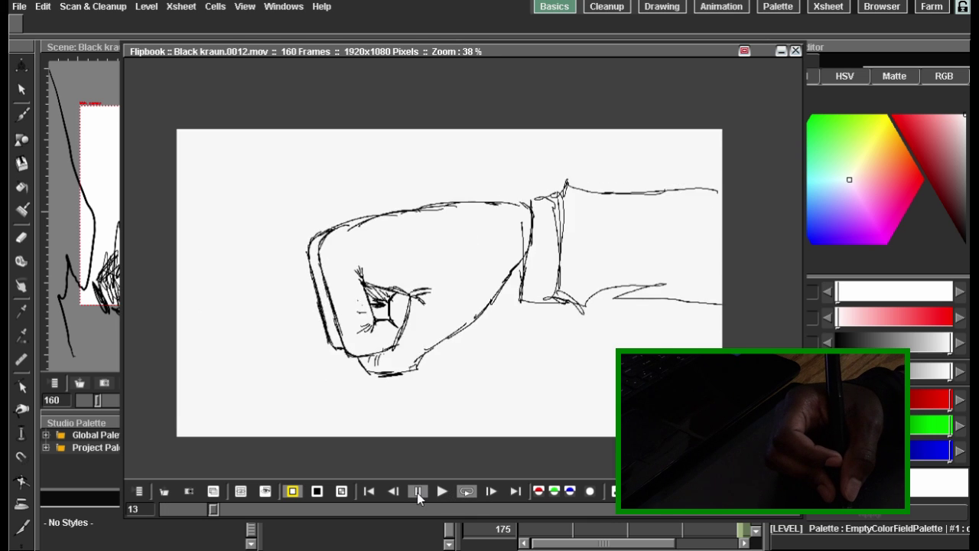